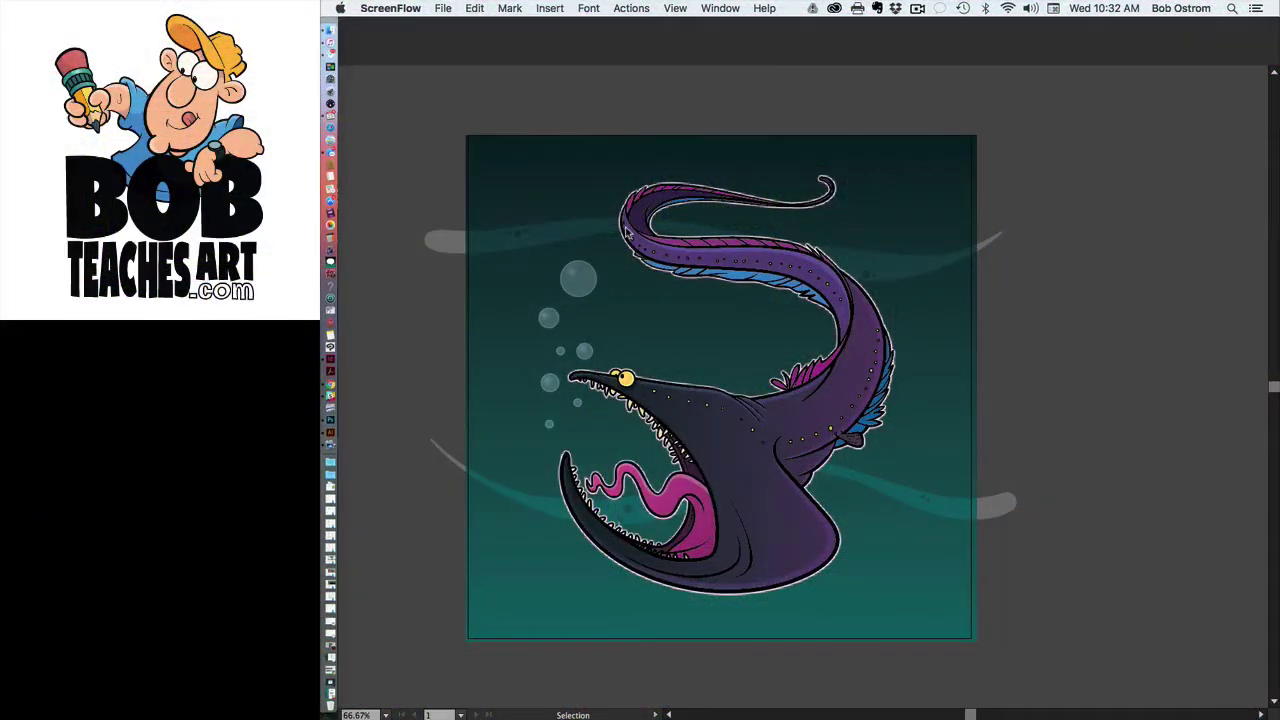
# Step: Make Illustrator the active application, showing the deep-sea eel artwork and its six layers
pyautogui.click(615, 131)
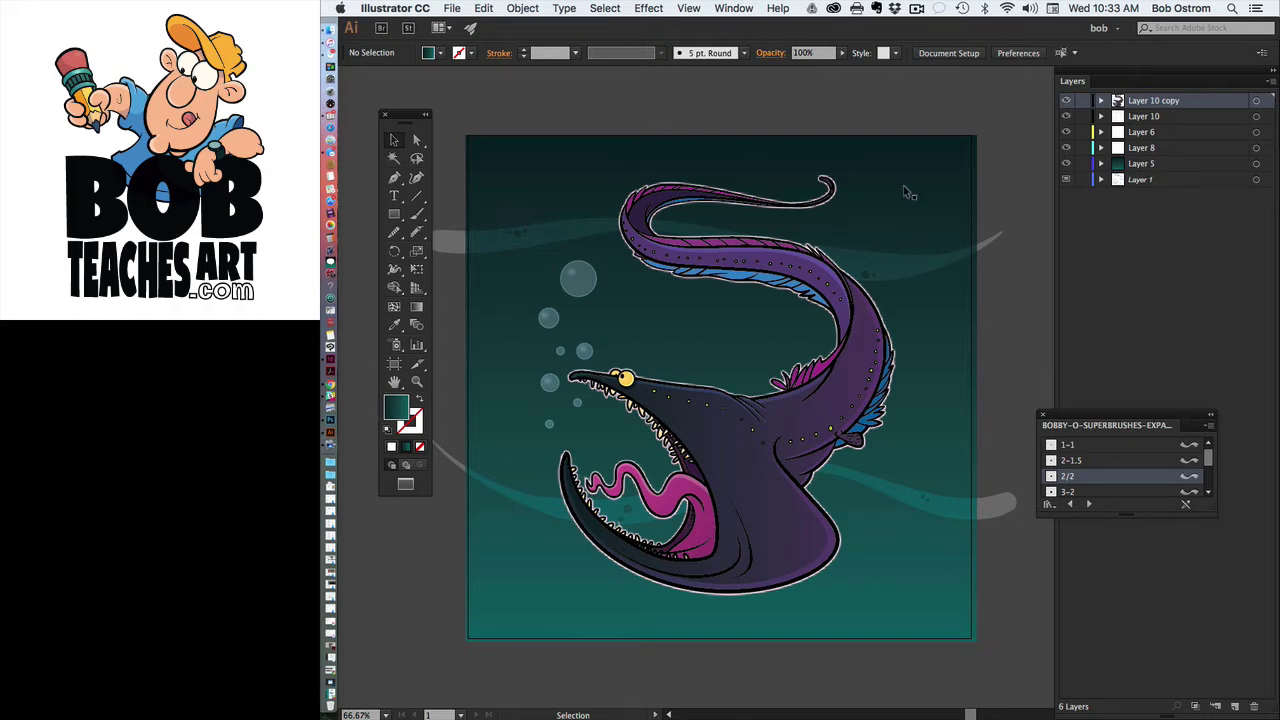
# Step: Add Layer 13 at the top of the stack, with white fill and no stroke active
pyautogui.click(1237, 707)
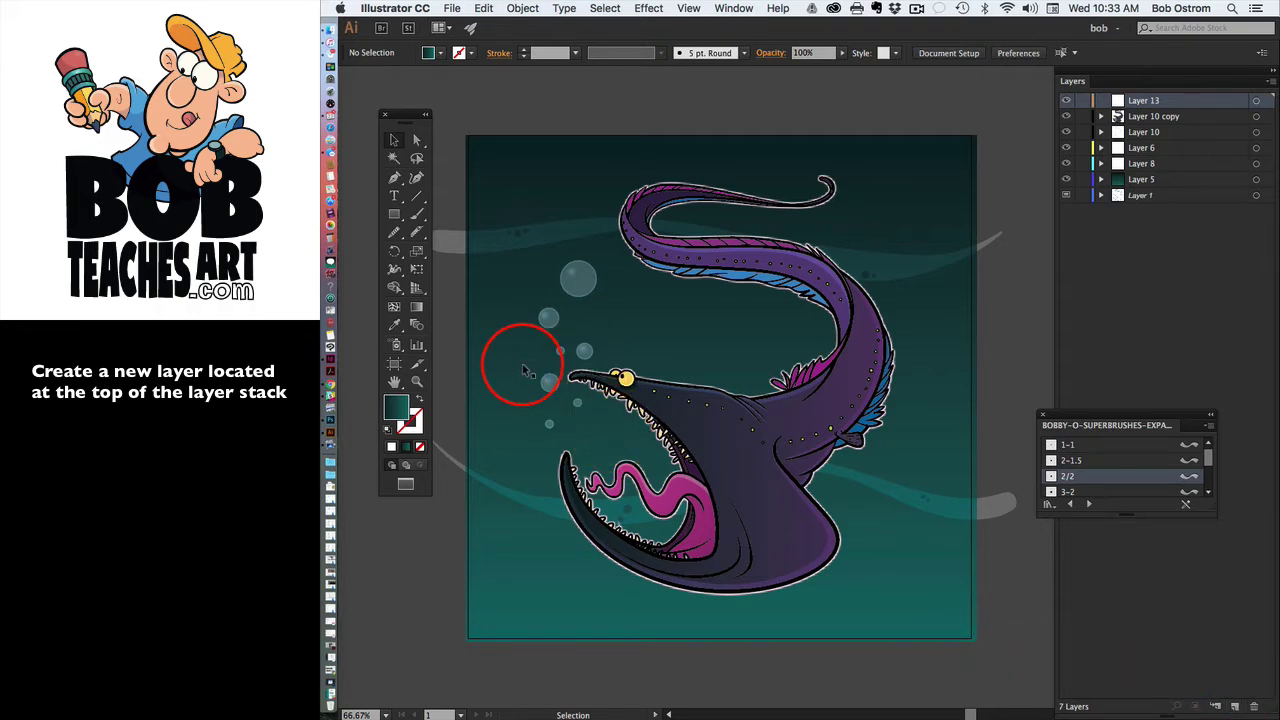
pyautogui.press('d')
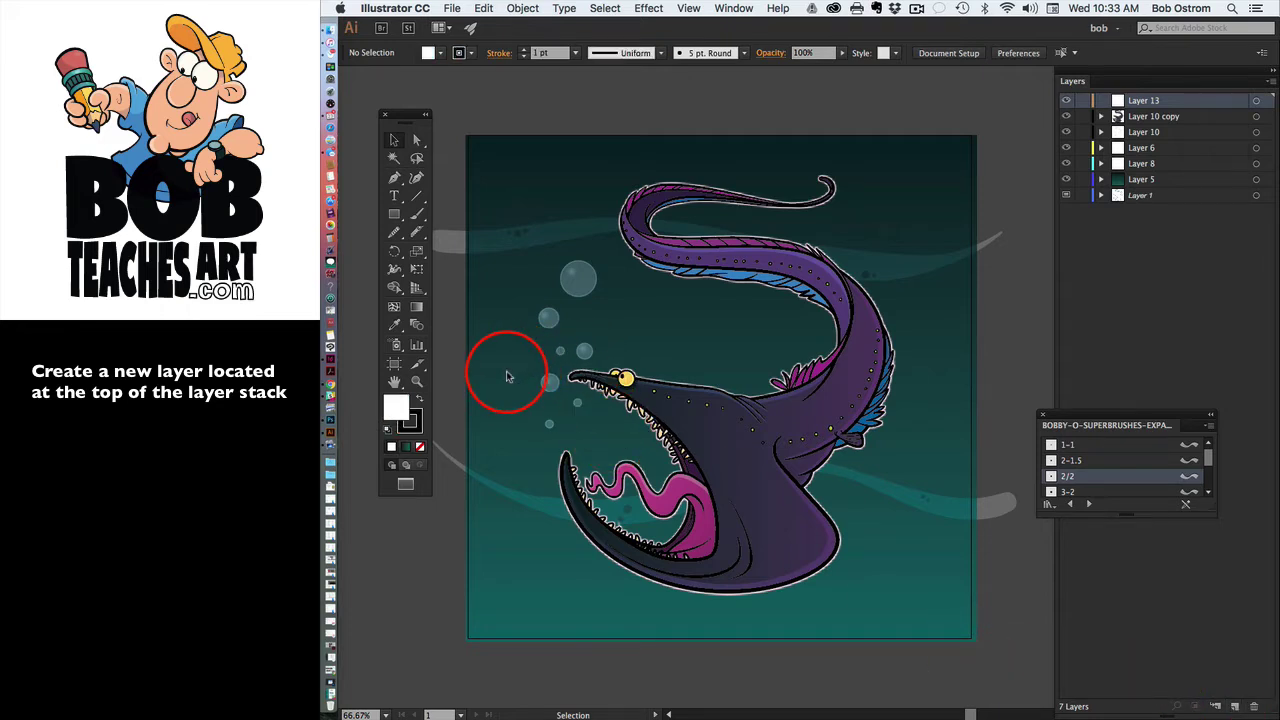
pyautogui.click(421, 418)
pyautogui.click(418, 446)
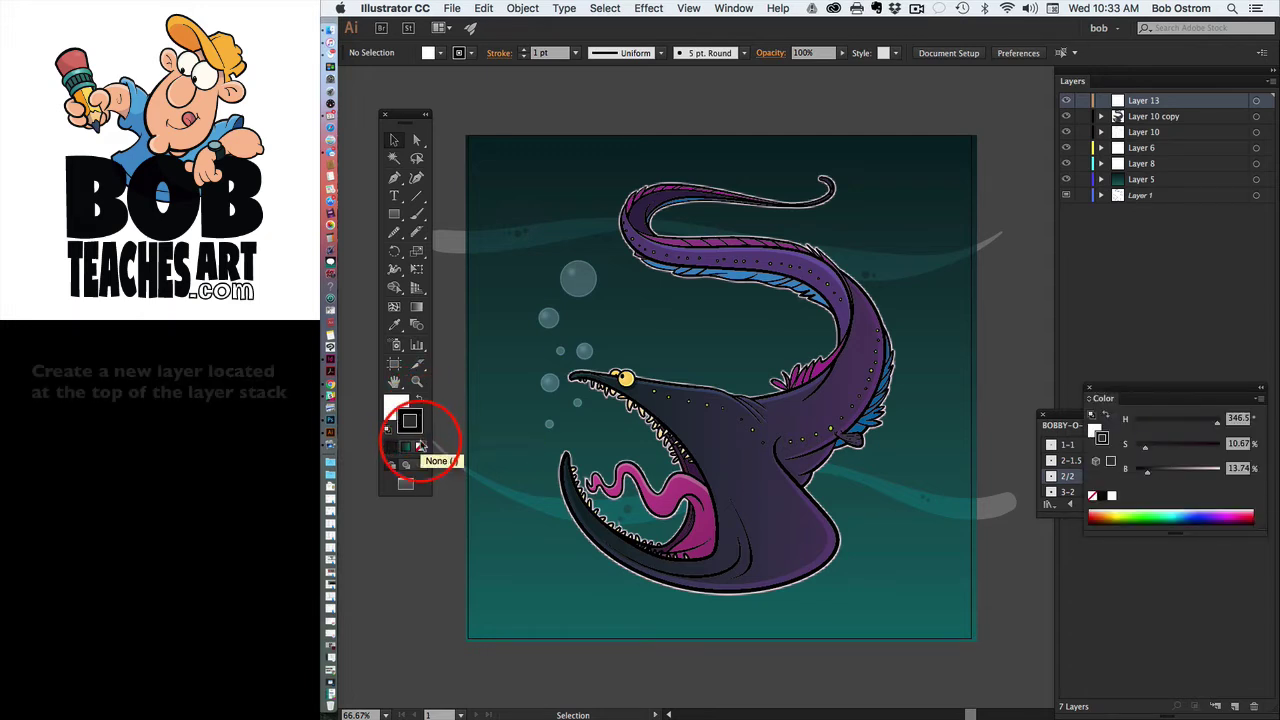
pyautogui.click(396, 406)
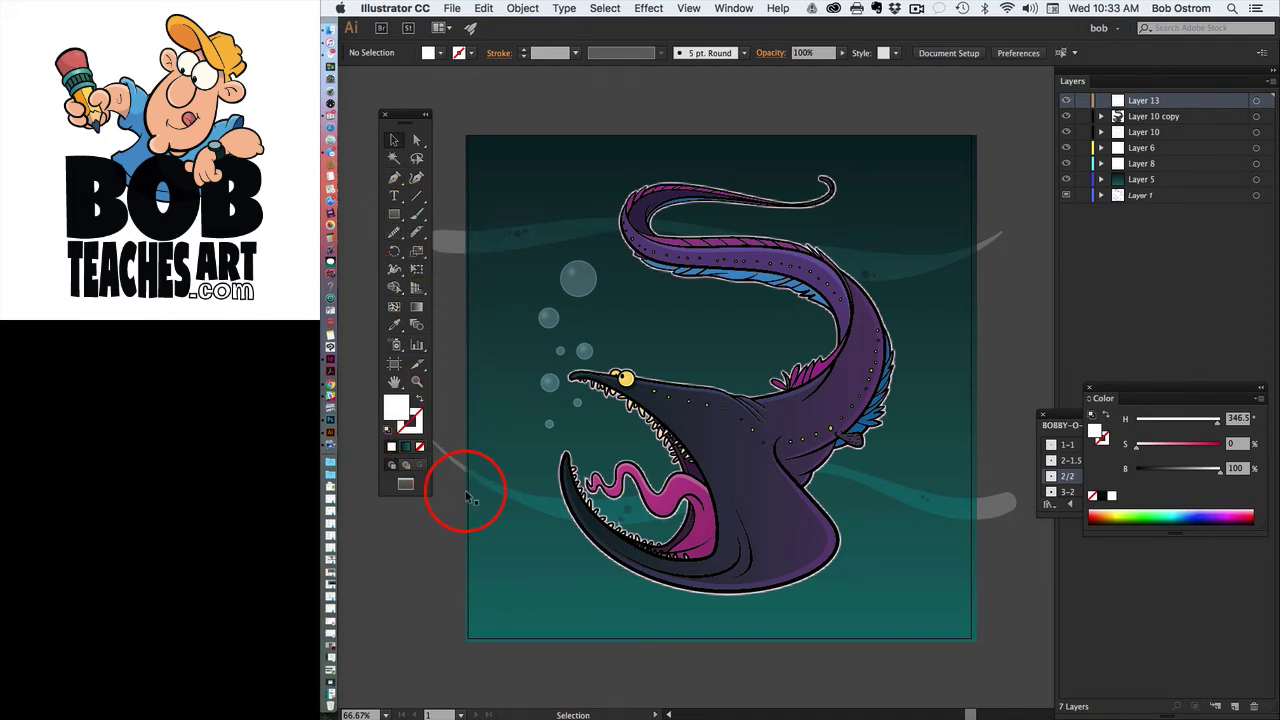
# Step: Draw a closed outline around the eel with the Pencil Tool, redrawing the top more smoothly
pyautogui.click(396, 234)
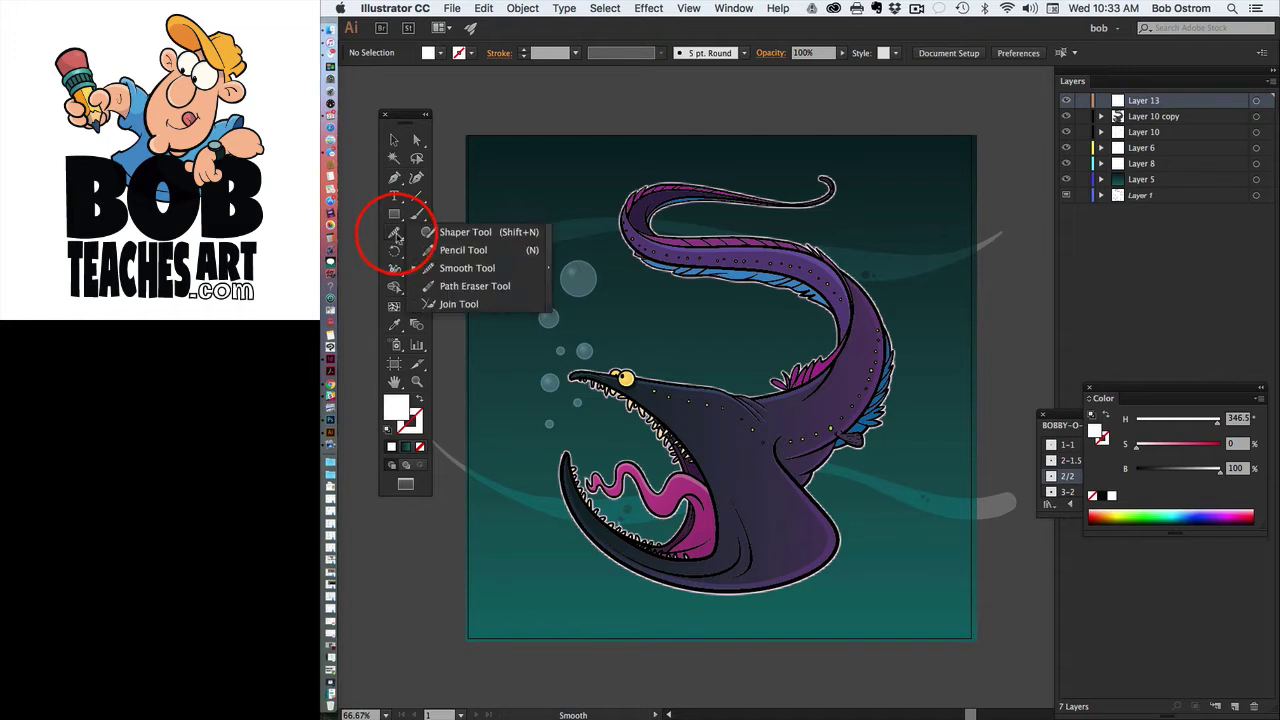
pyautogui.click(460, 250)
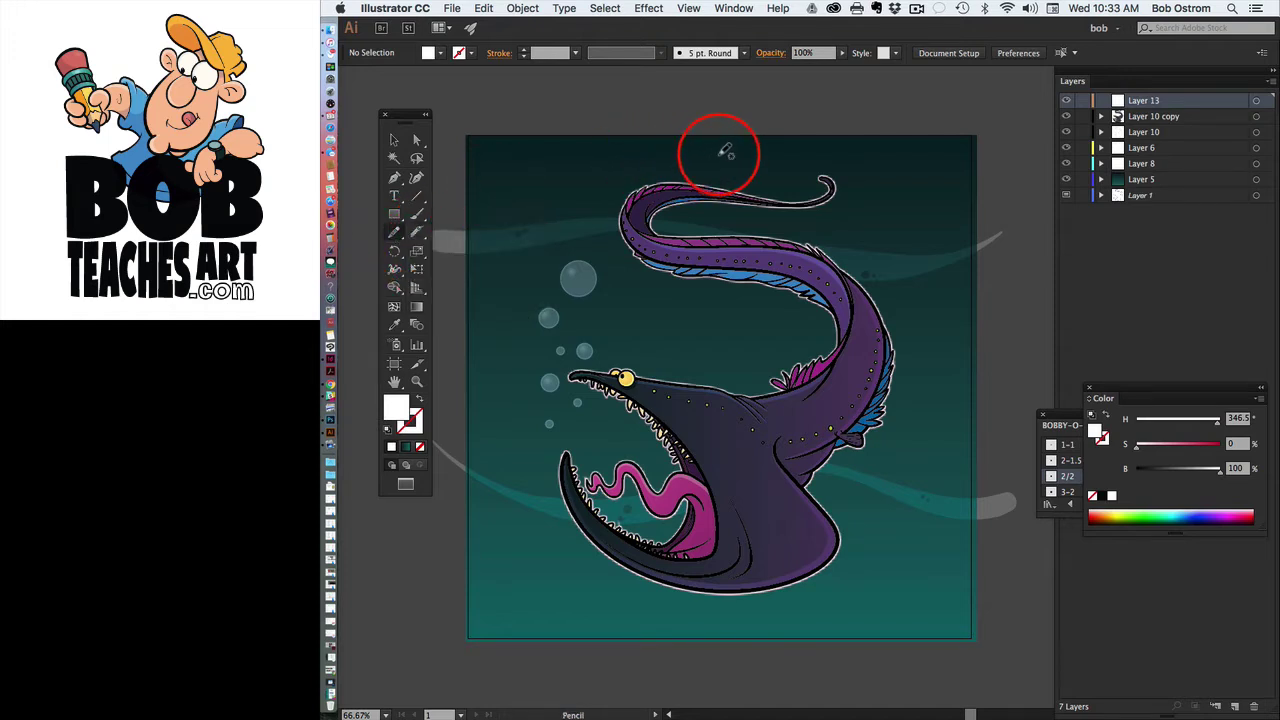
pyautogui.moveTo(724, 150)
pyautogui.mouseDown()
pyautogui.moveTo(563, 178)
pyautogui.moveTo(527, 226)
pyautogui.moveTo(515, 285)
pyautogui.moveTo(523, 505)
pyautogui.moveTo(625, 600)
pyautogui.moveTo(729, 619)
pyautogui.moveTo(837, 608)
pyautogui.moveTo(877, 574)
pyautogui.moveTo(926, 348)
pyautogui.moveTo(882, 261)
pyautogui.moveTo(879, 185)
pyautogui.moveTo(845, 158)
pyautogui.moveTo(745, 152)
pyautogui.mouseUp()
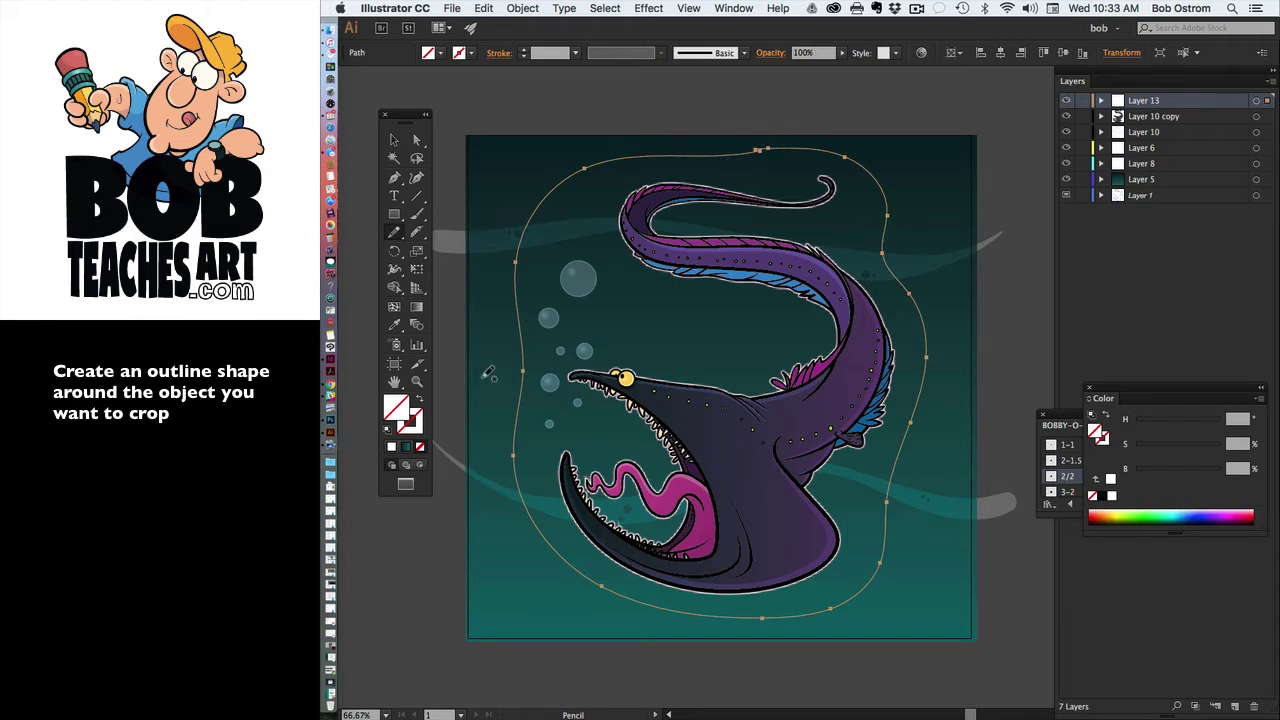
pyautogui.moveTo(778, 141); pyautogui.dragTo(760, 145)
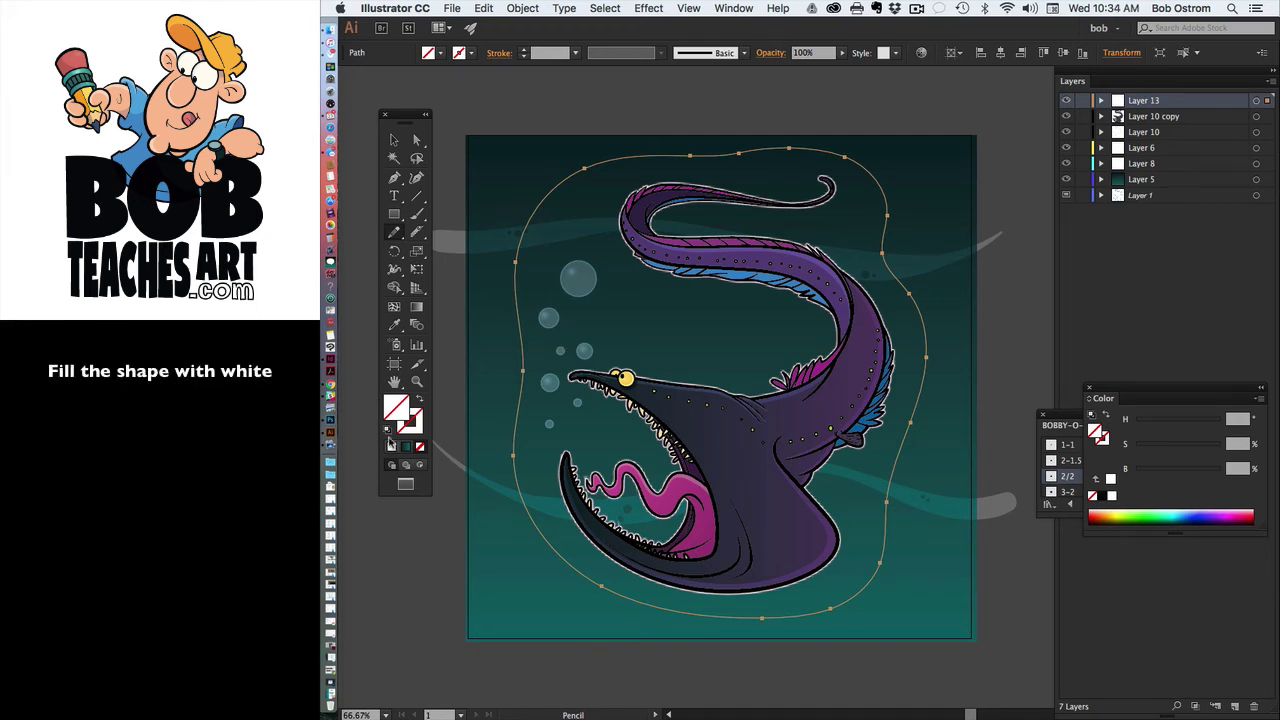
# Step: Fill the outline with solid white and rename Layer 13 to 'mask'
pyautogui.click(392, 448)
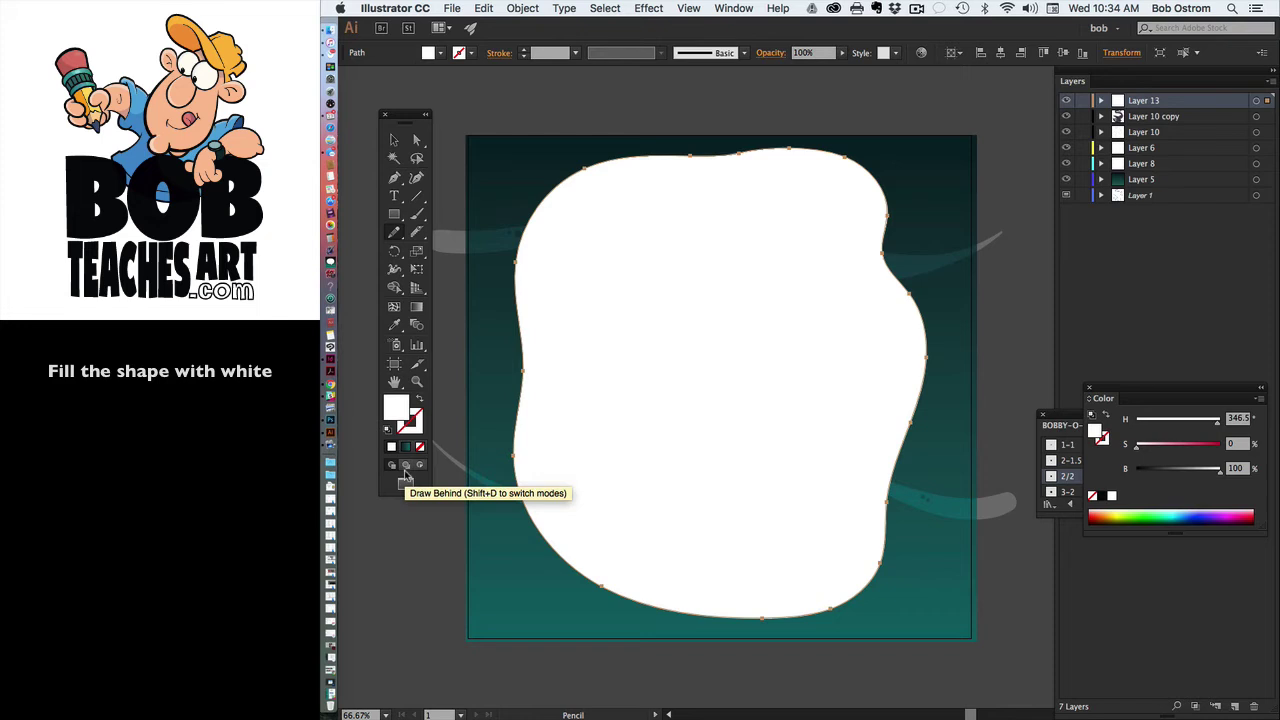
pyautogui.doubleClick(1138, 102)
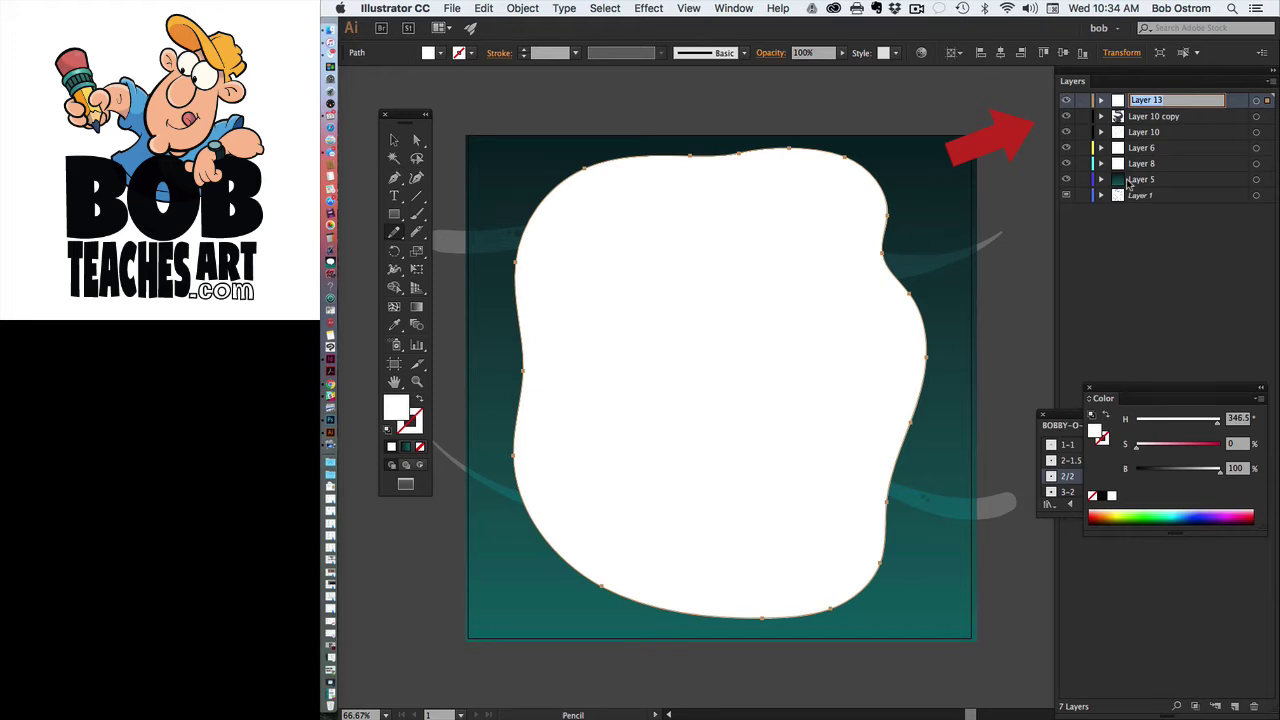
pyautogui.write('mask')
pyautogui.press('Return')
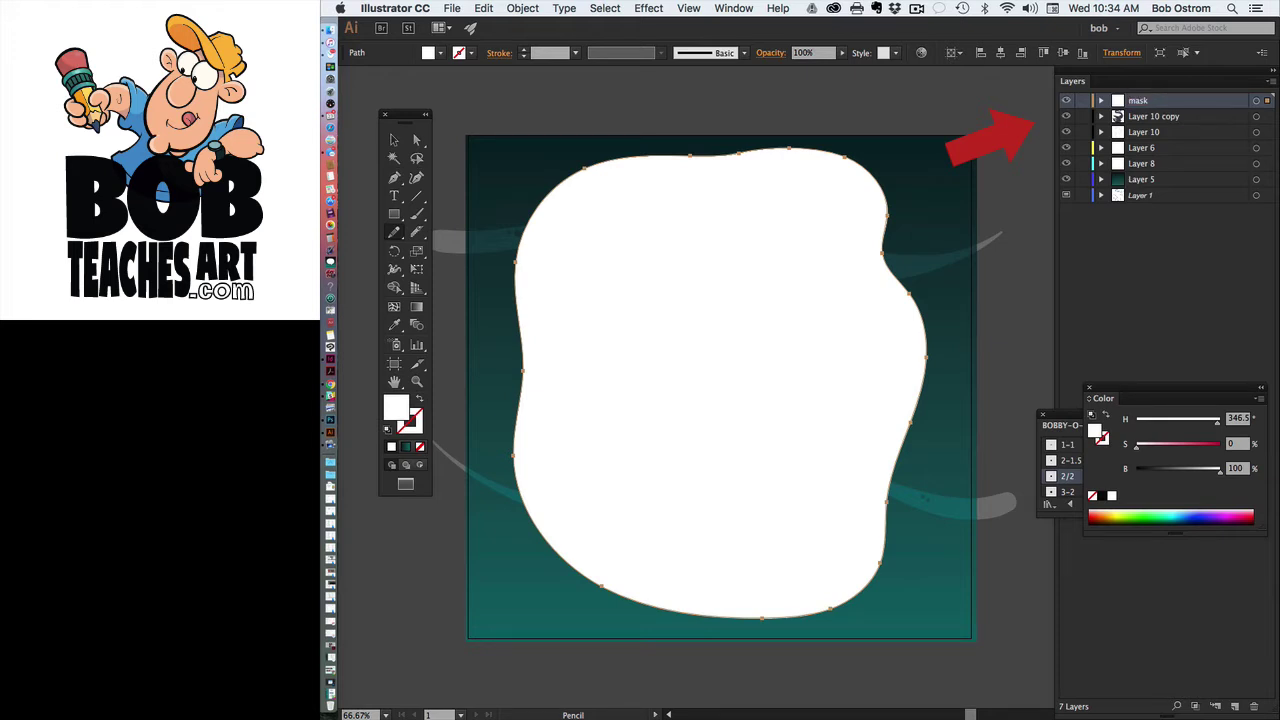
pyautogui.click(393, 140)
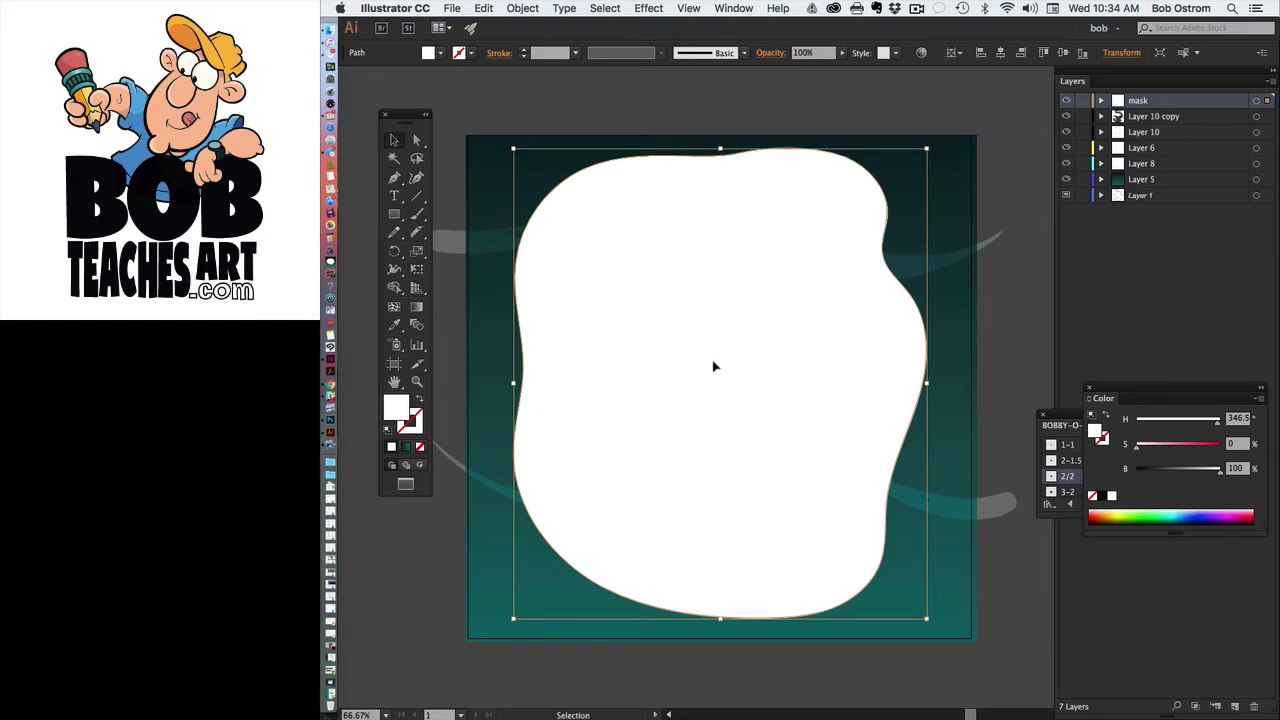
# Step: Apply a Gaussian Blur with a radius of about 46.4 pixels to the white shape
pyautogui.click(652, 9)
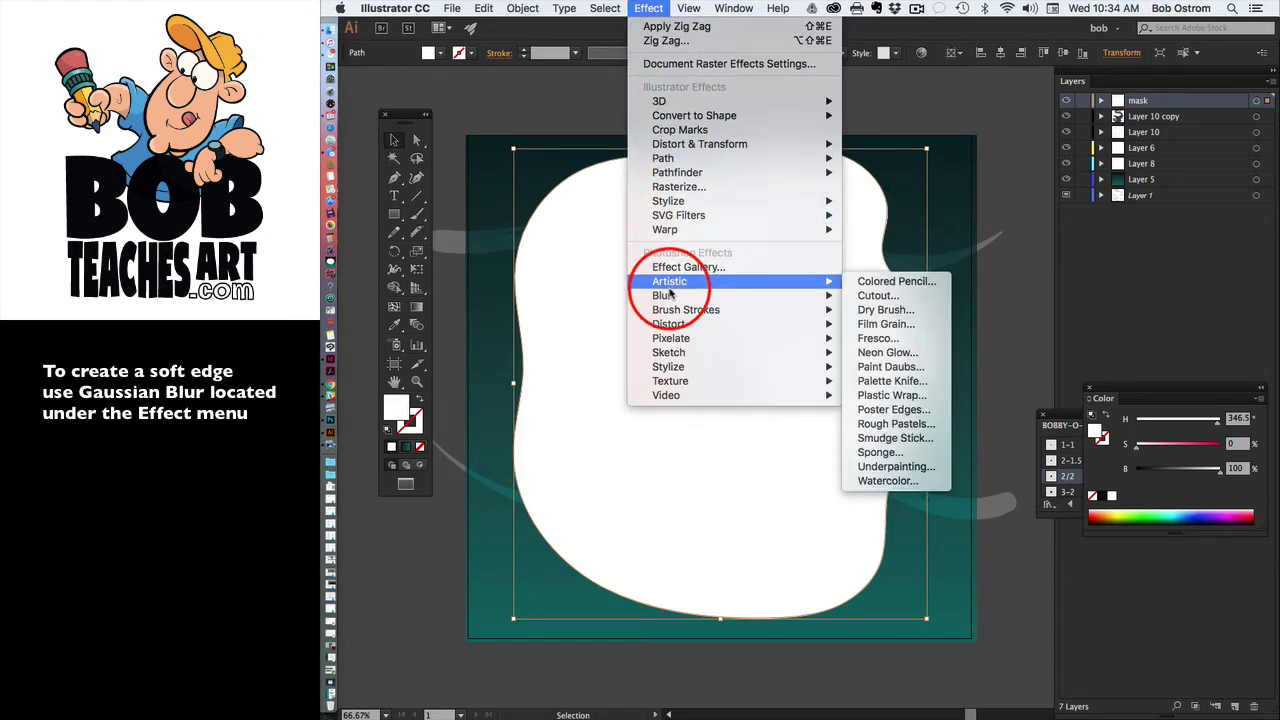
pyautogui.moveTo(670, 297)
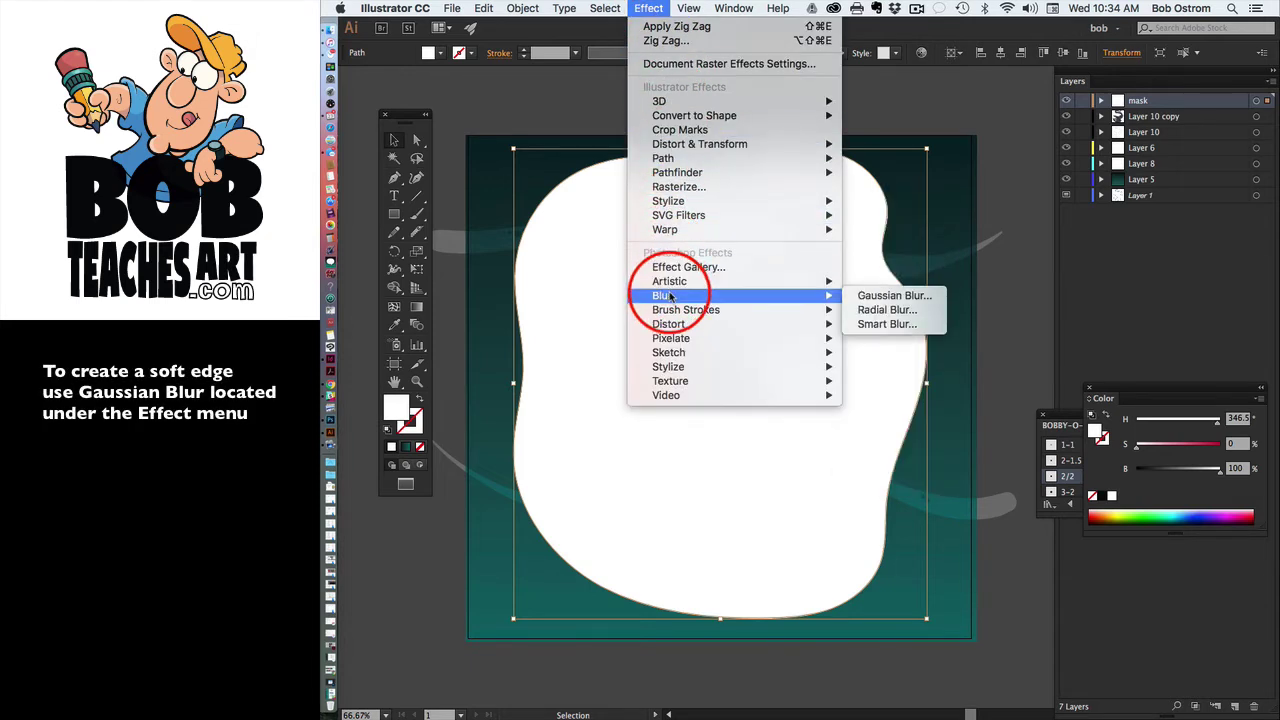
pyautogui.click(880, 302)
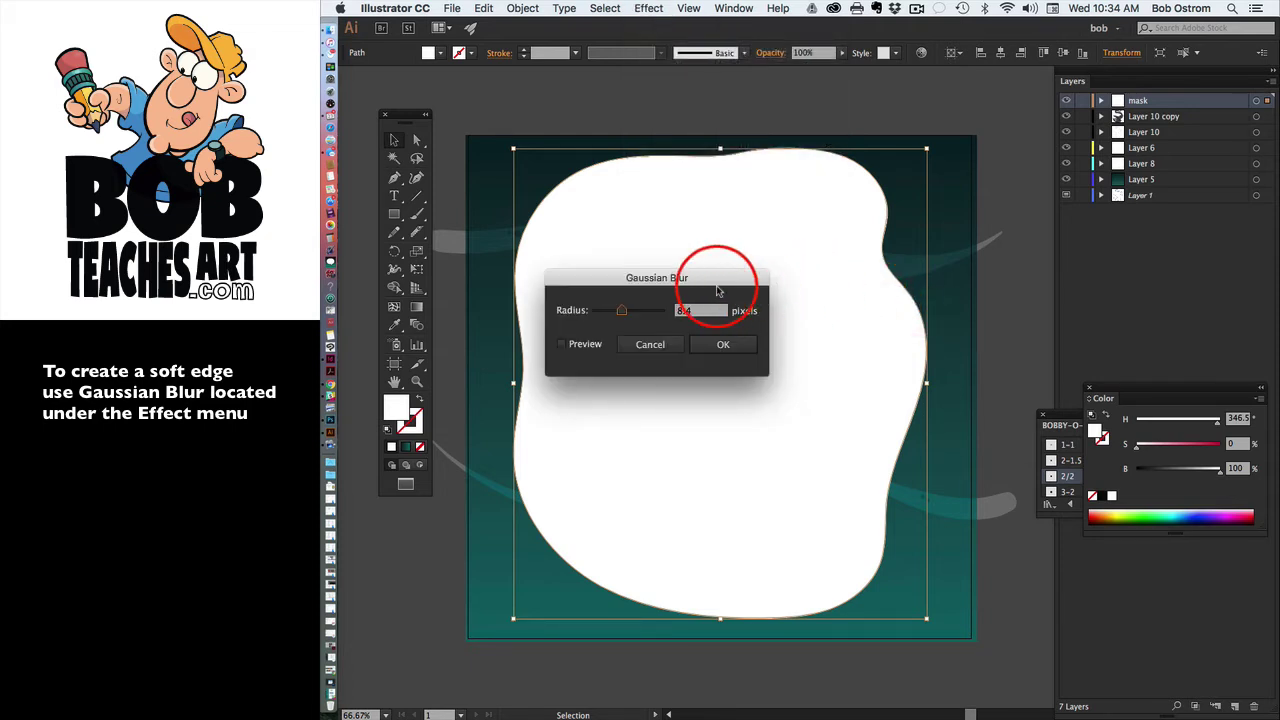
pyautogui.moveTo(712, 278); pyautogui.dragTo(1165, 258)
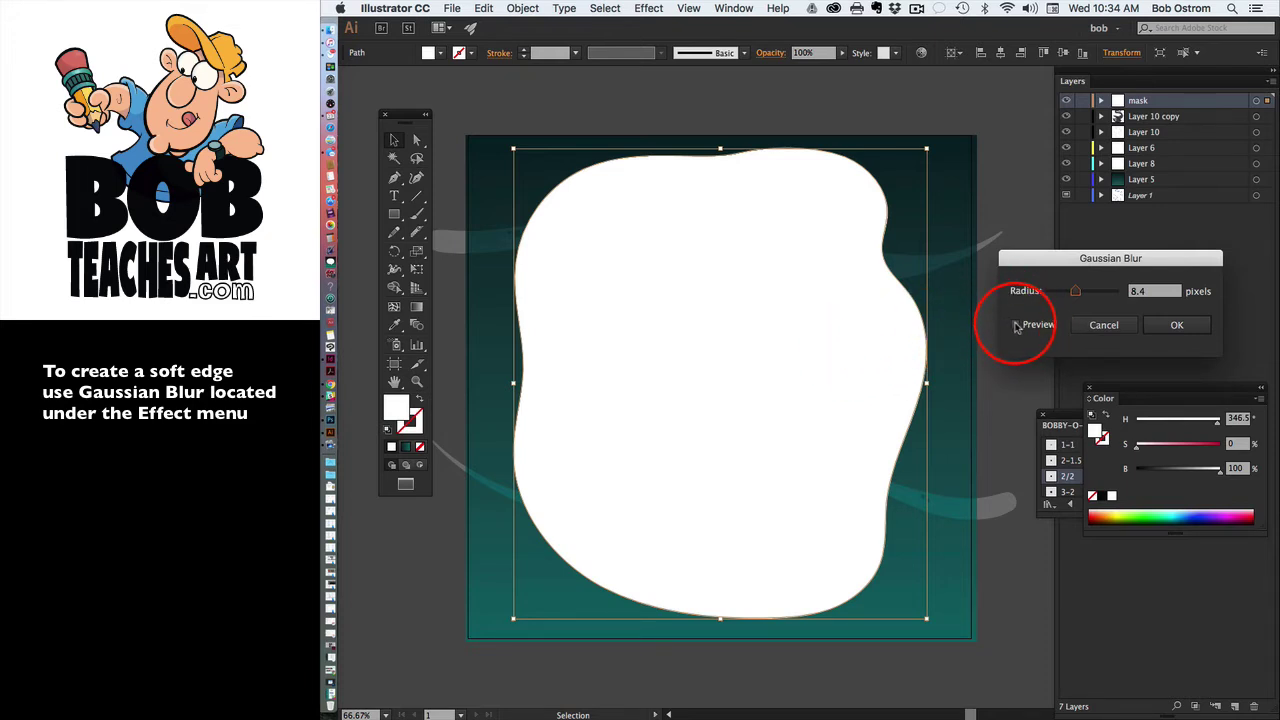
pyautogui.click(1016, 325)
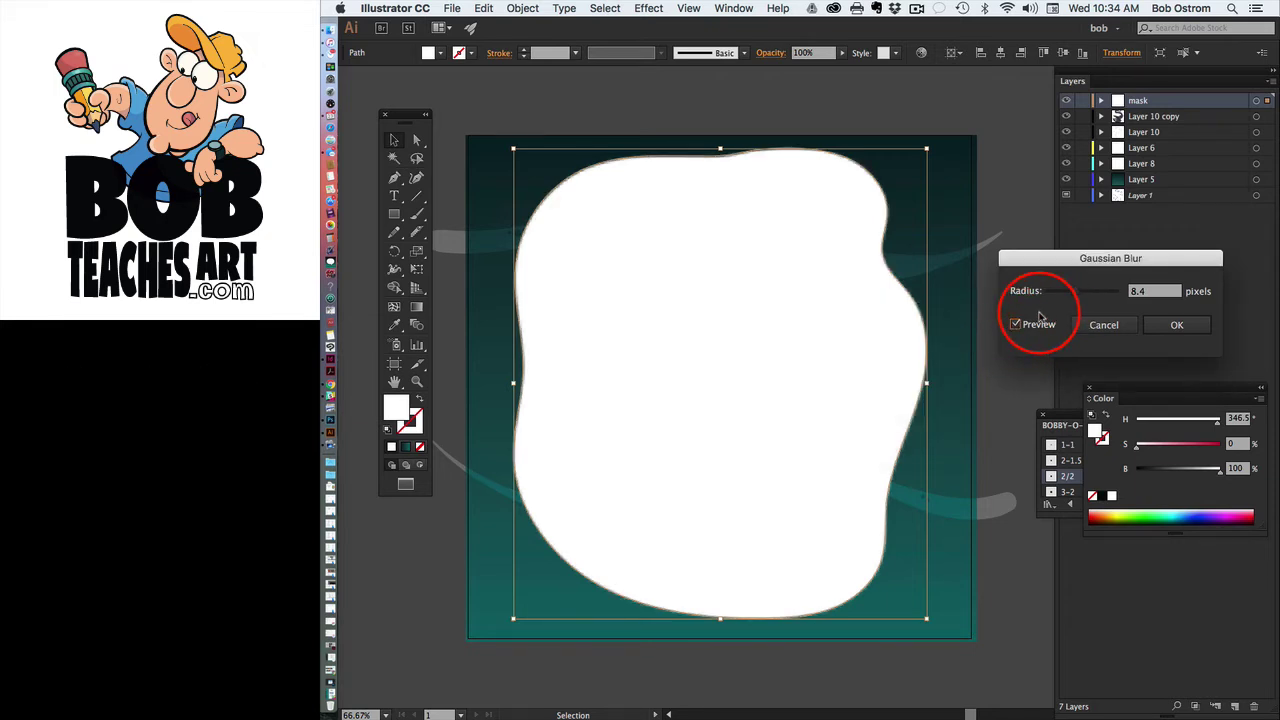
pyautogui.moveTo(1074, 294); pyautogui.dragTo(1089, 296)
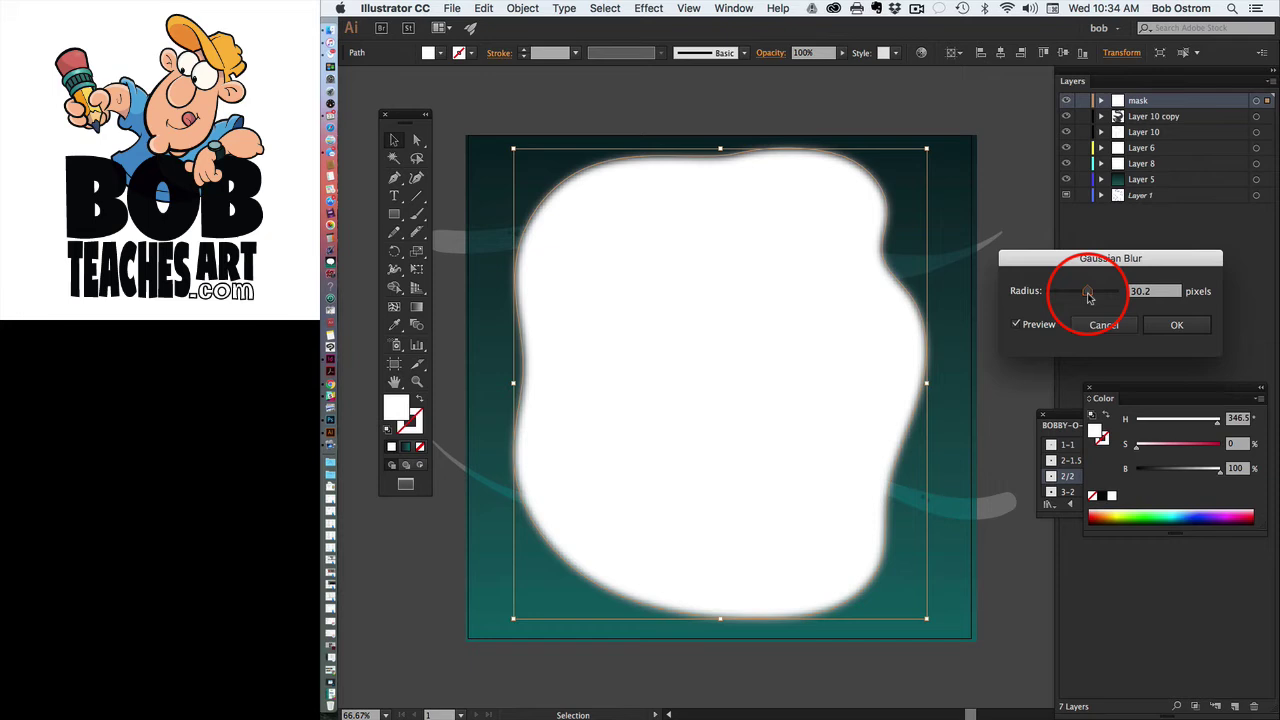
pyautogui.moveTo(1089, 296); pyautogui.dragTo(1094, 296)
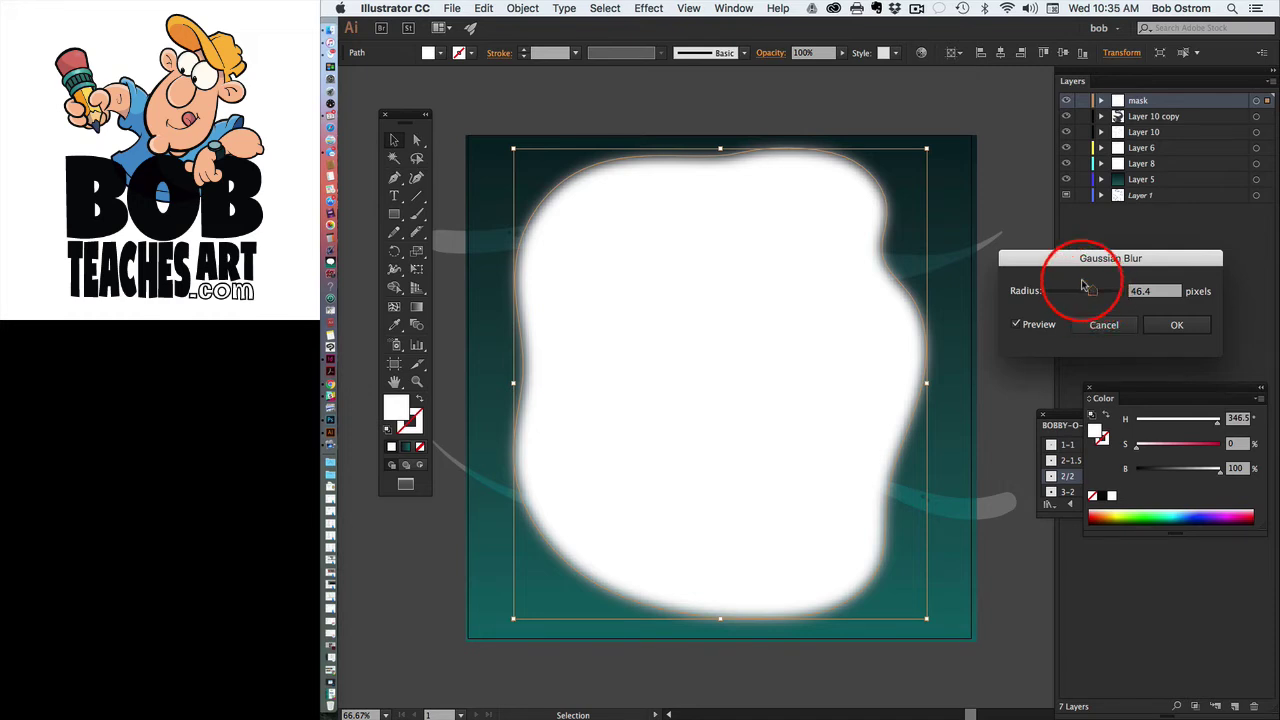
pyautogui.click(1175, 325)
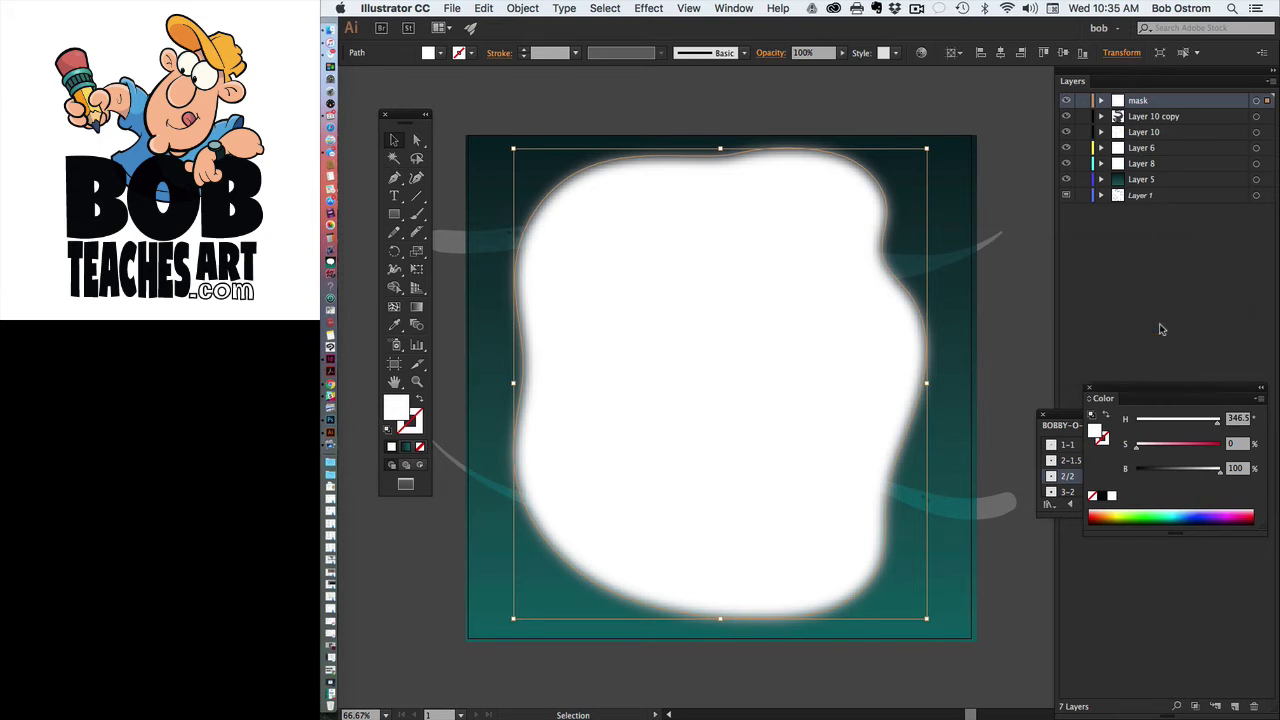
# Step: Delete Layer 1 by dragging it onto the Layers panel trash icon
pyautogui.click(1158, 203)
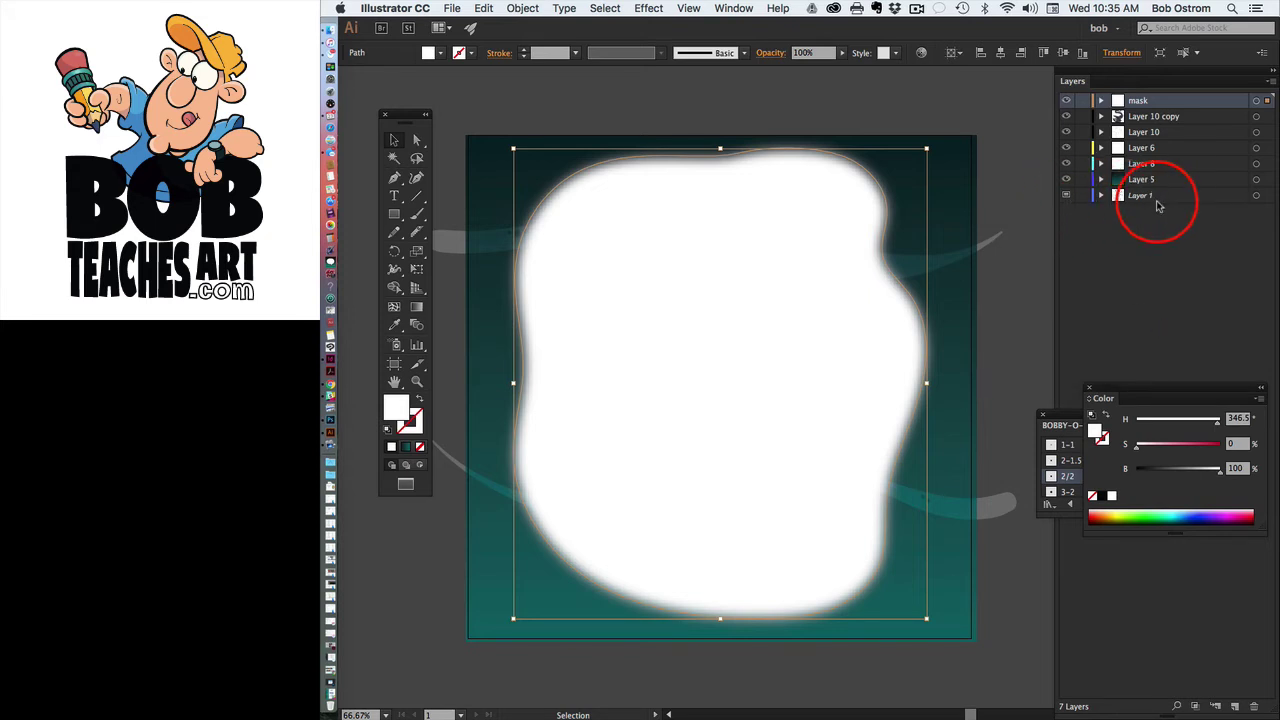
pyautogui.moveTo(1158, 205); pyautogui.dragTo(1254, 705)
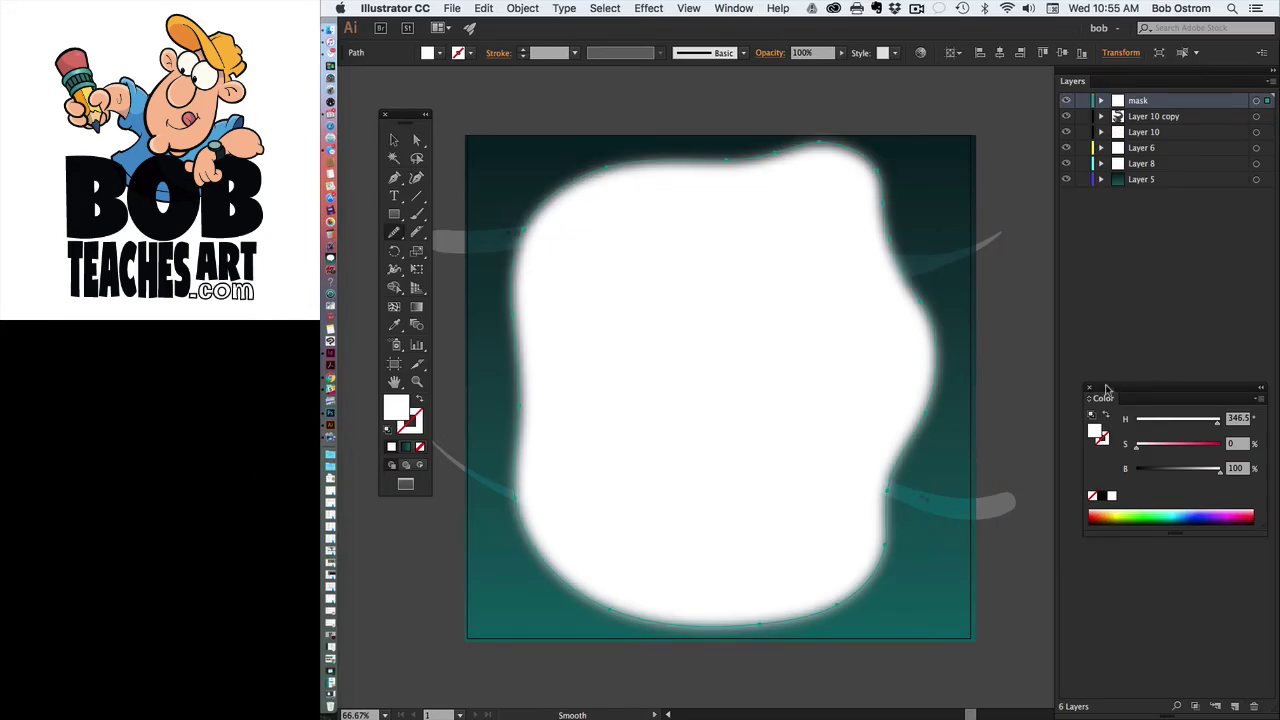
# Step: Close the Color panel and open the Transparency panel from the Window menu
pyautogui.click(1090, 387)
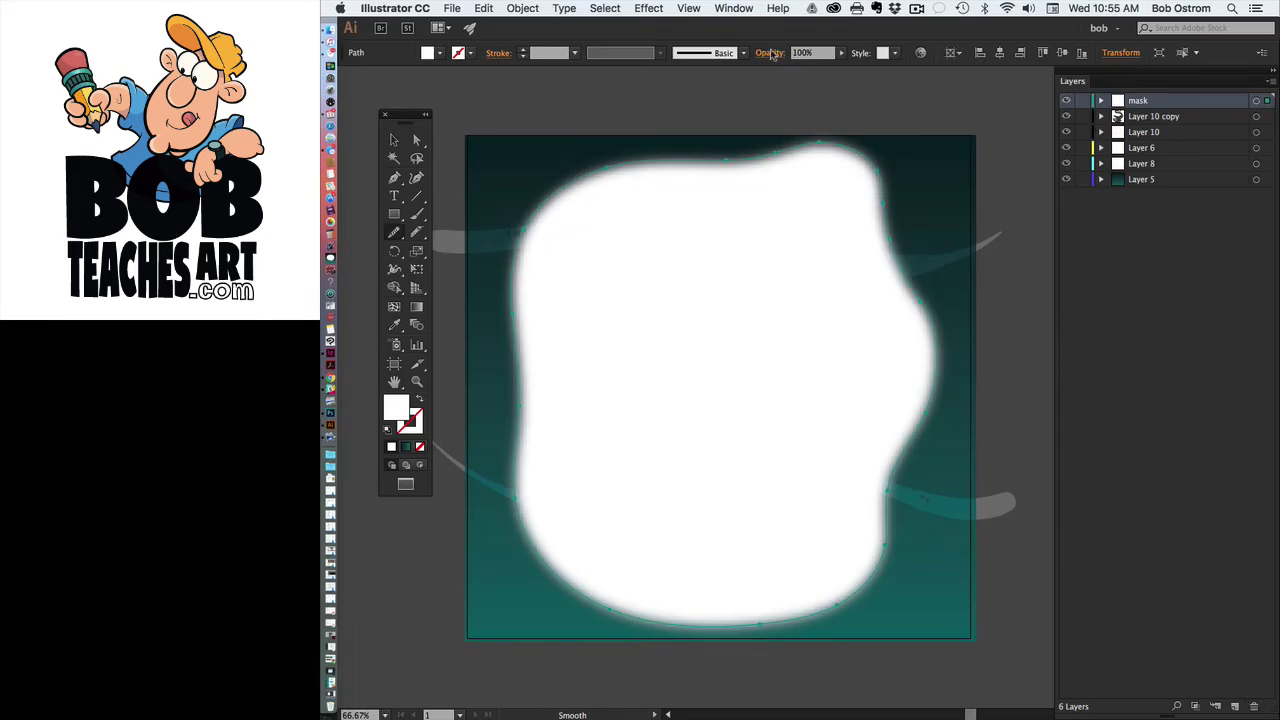
pyautogui.click(740, 9)
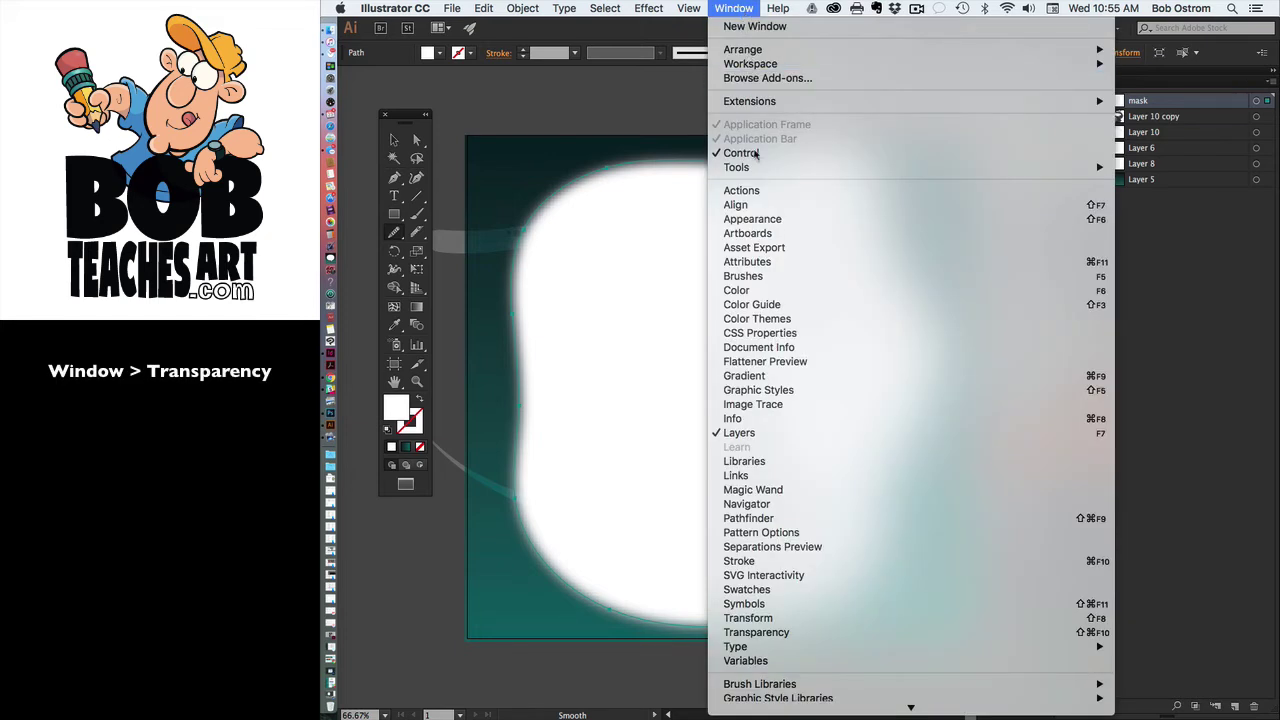
pyautogui.click(790, 633)
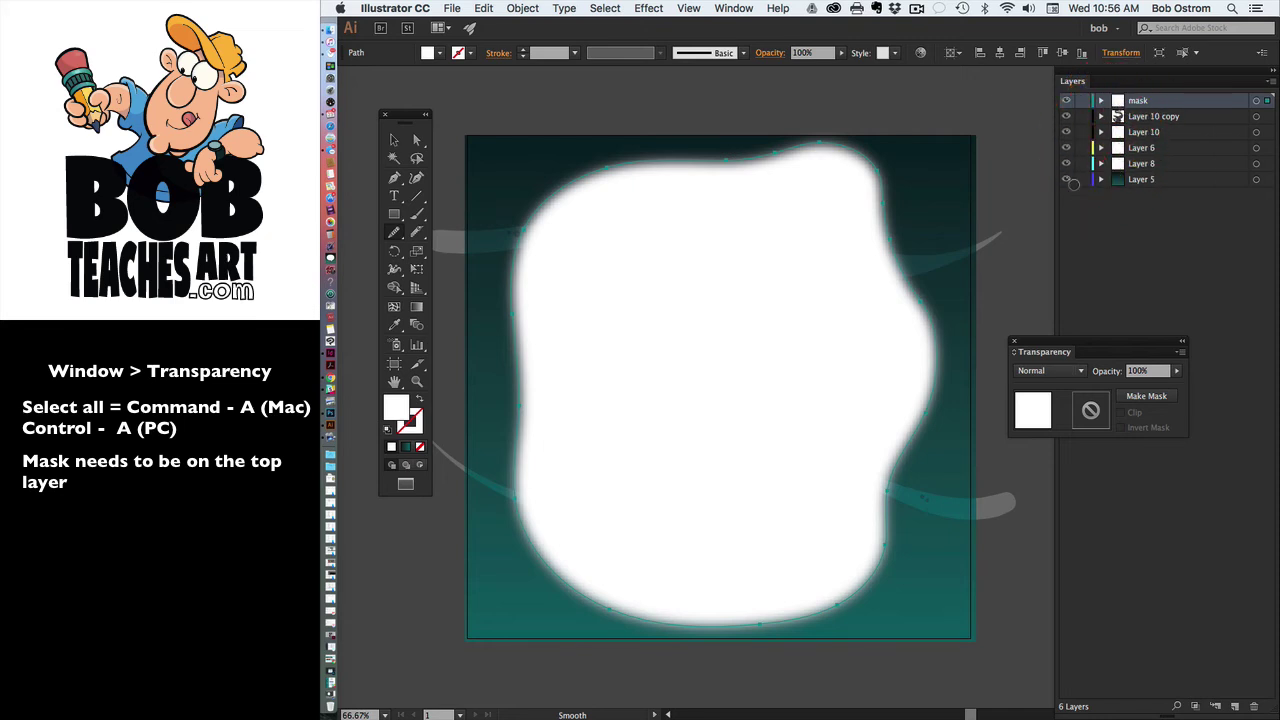
# Step: Select all artwork and choose Make Opacity Mask from the Transparency panel menu
pyautogui.press('super+a')
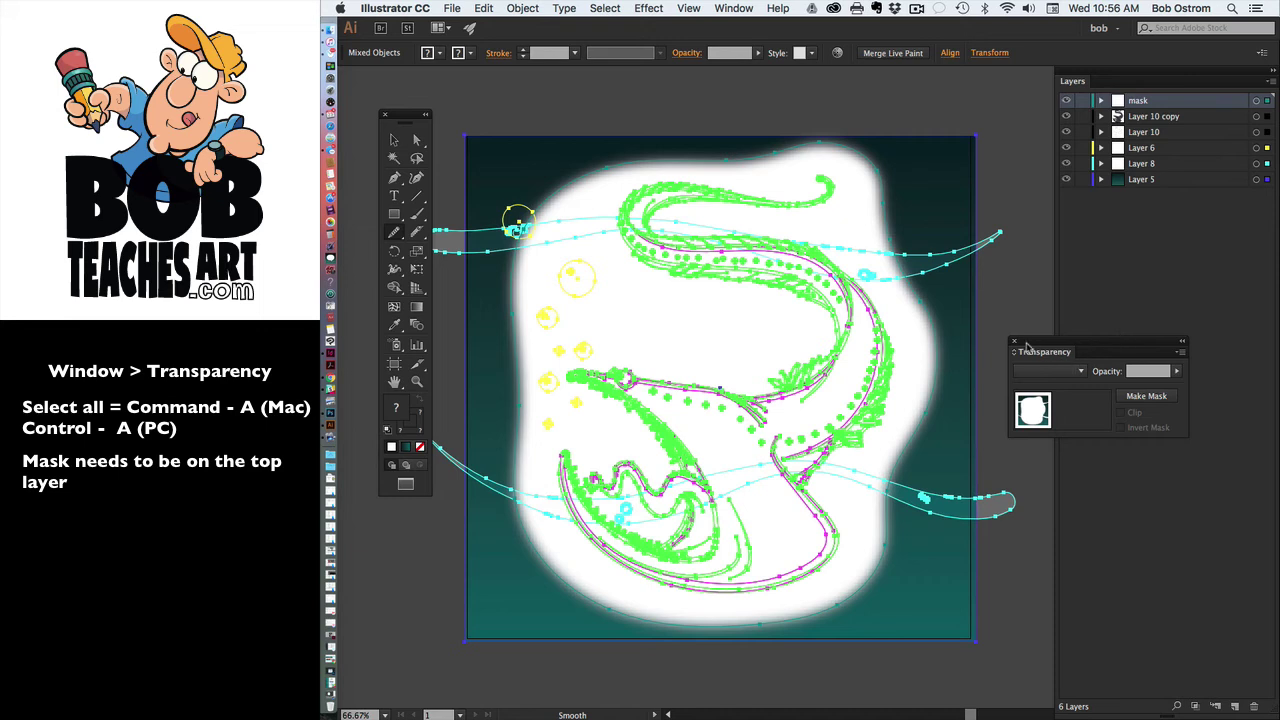
pyautogui.click(1182, 355)
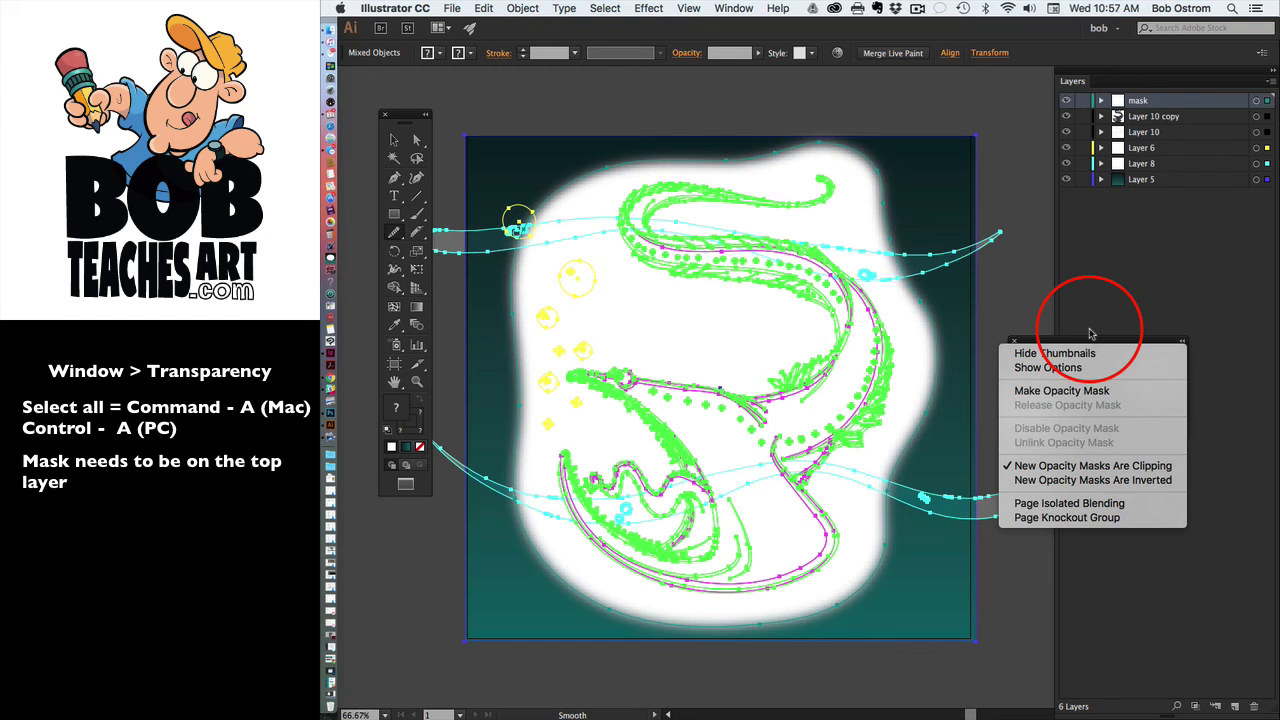
pyautogui.click(1085, 395)
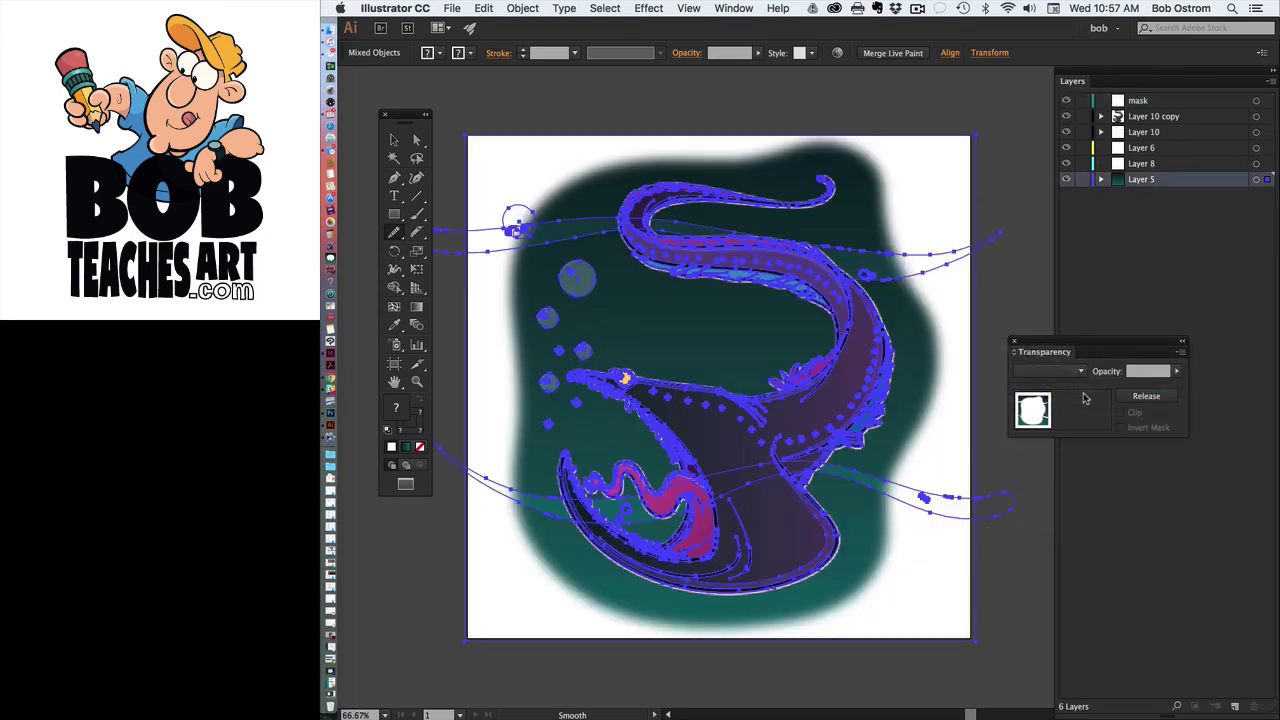
pyautogui.click(953, 333)
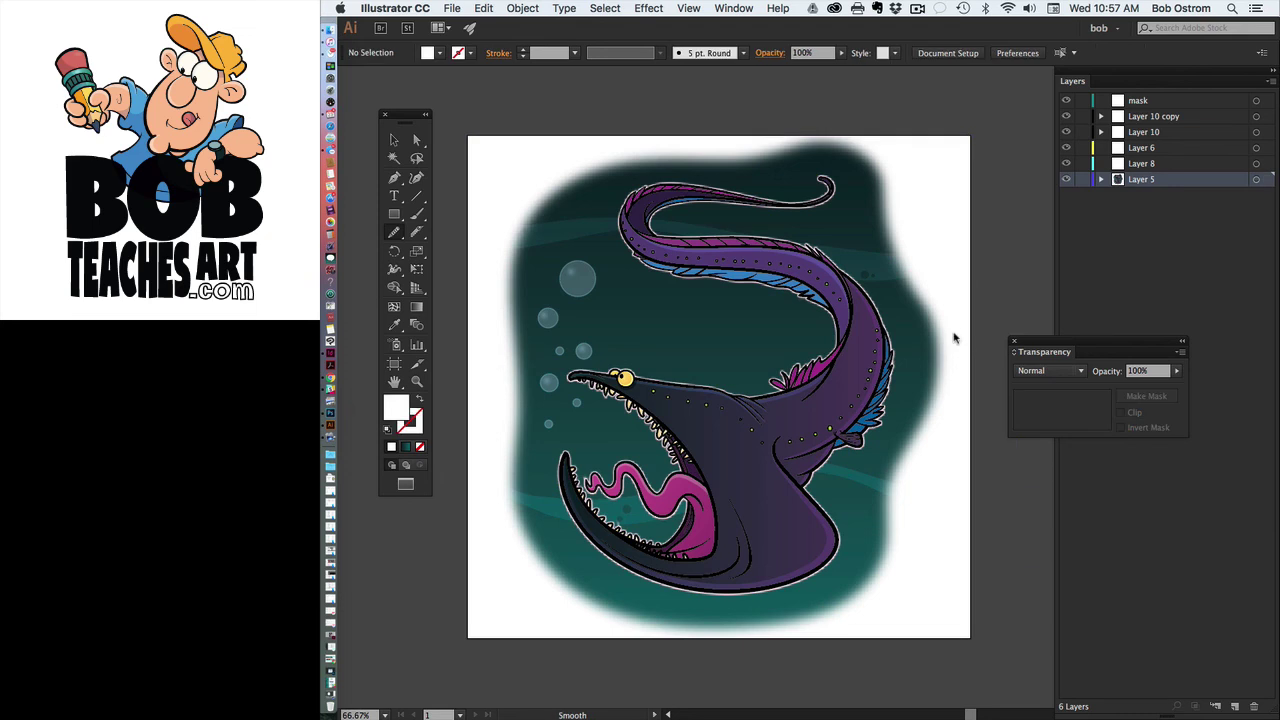